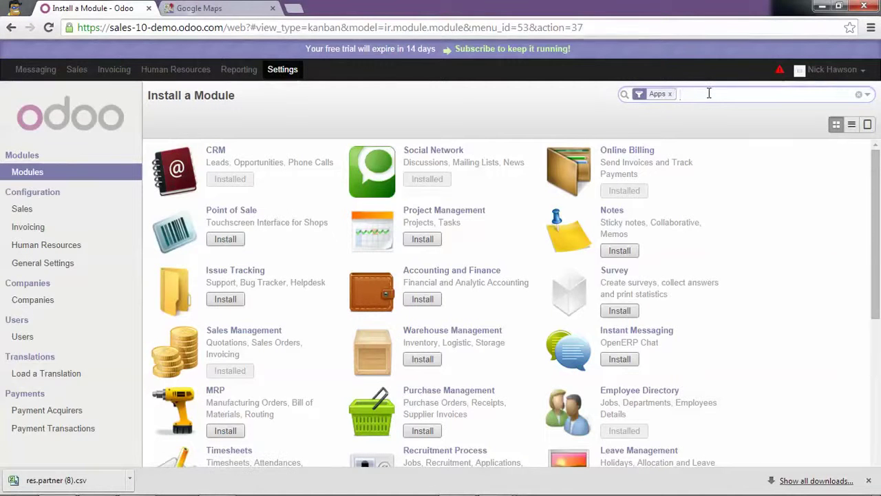
# Search all modules for 'geo' to confirm both geolocation modules are installed.
pyautogui.write('geo')
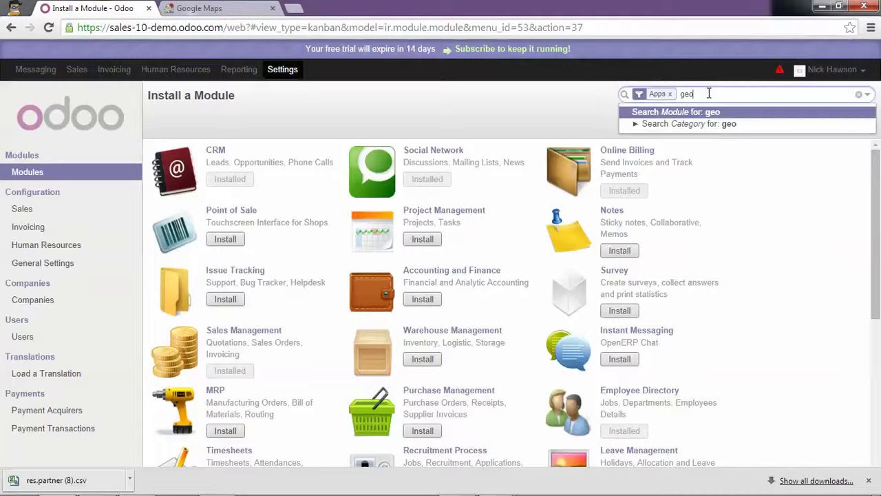
pyautogui.press('Return')
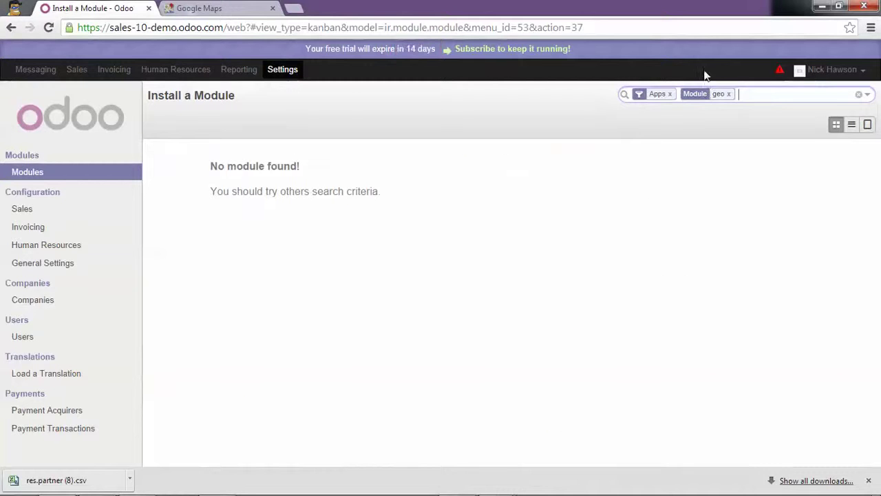
pyautogui.click(669, 95)
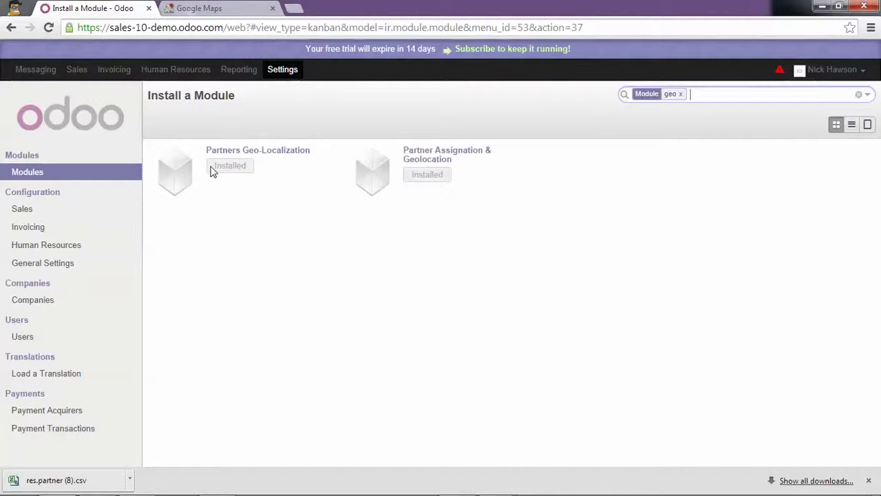
# Geo-localize China Export's customer record, giving latitude 40.79 and longitude -73.83.
pyautogui.click(81, 71)
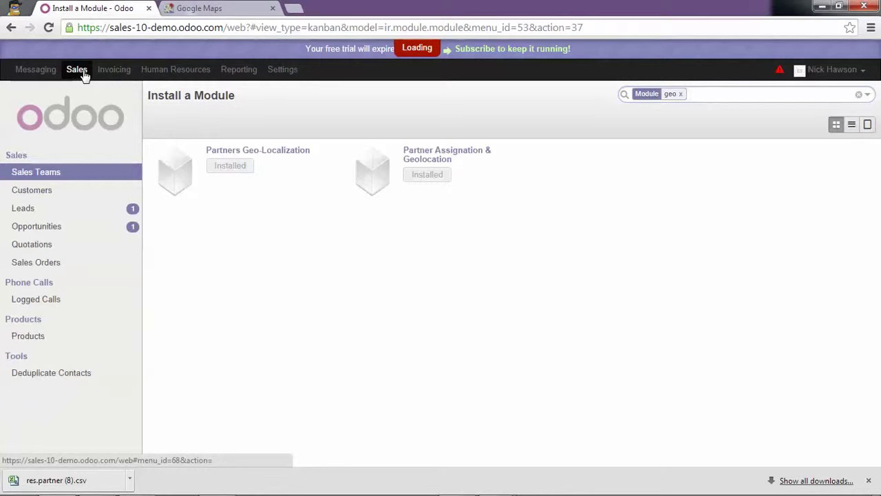
pyautogui.click(48, 197)
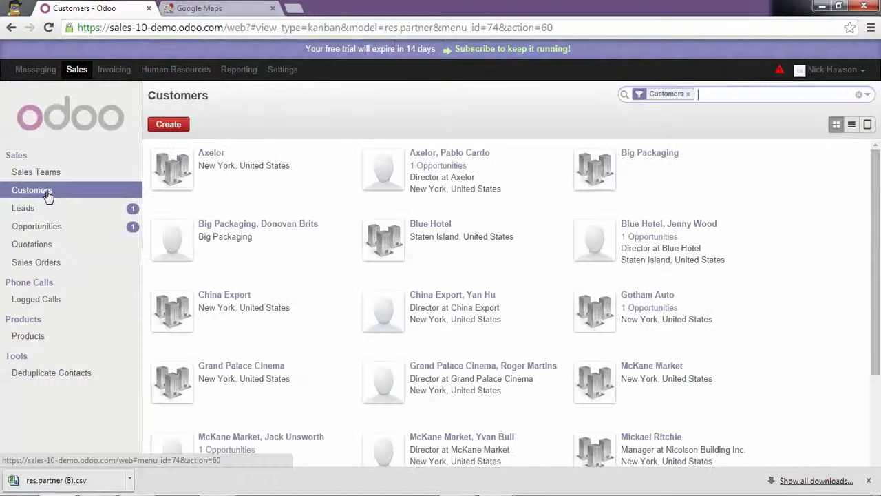
pyautogui.click(456, 299)
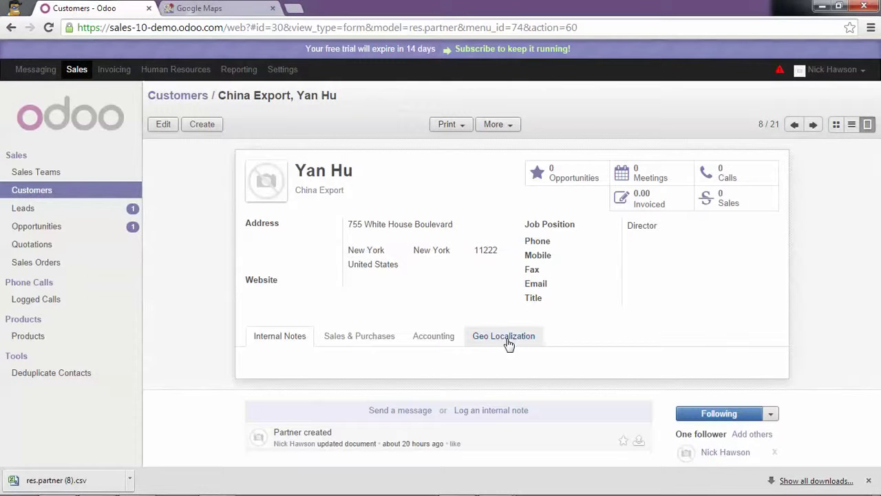
pyautogui.click(520, 342)
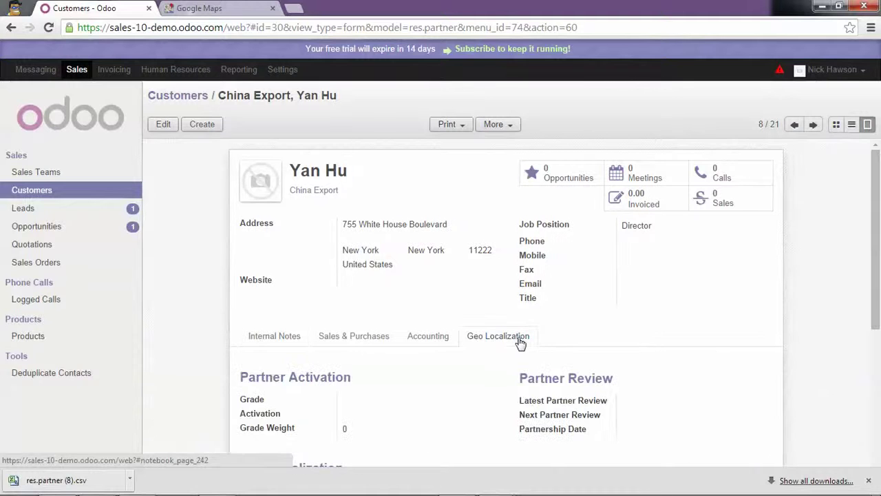
pyautogui.scroll(-1, 519, 342)
pyautogui.scroll(-1, 519, 341)
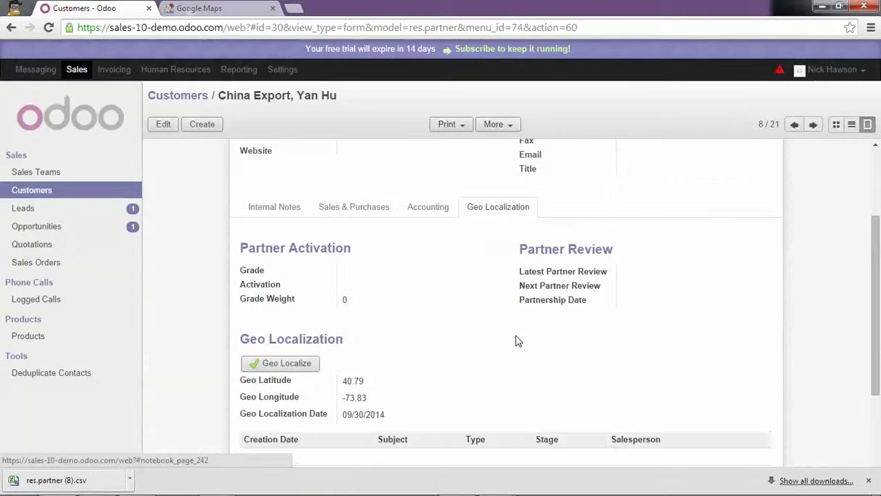
pyautogui.click(304, 365)
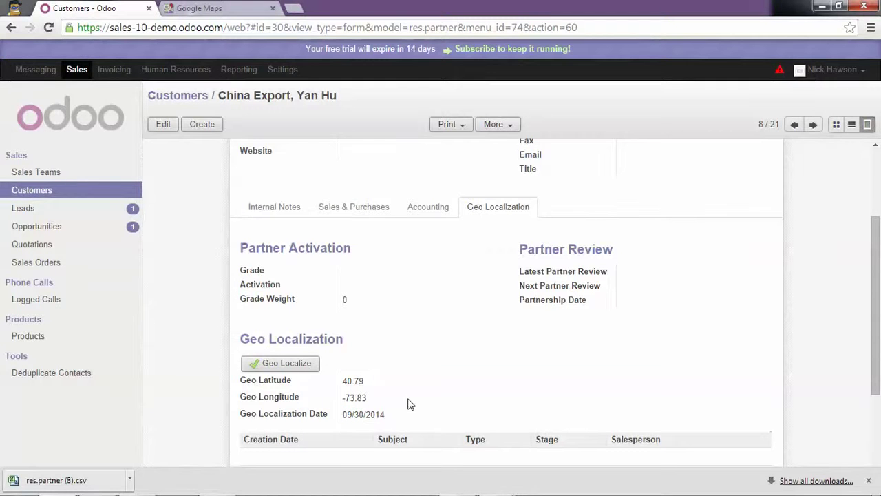
pyautogui.scroll(2, 408, 404)
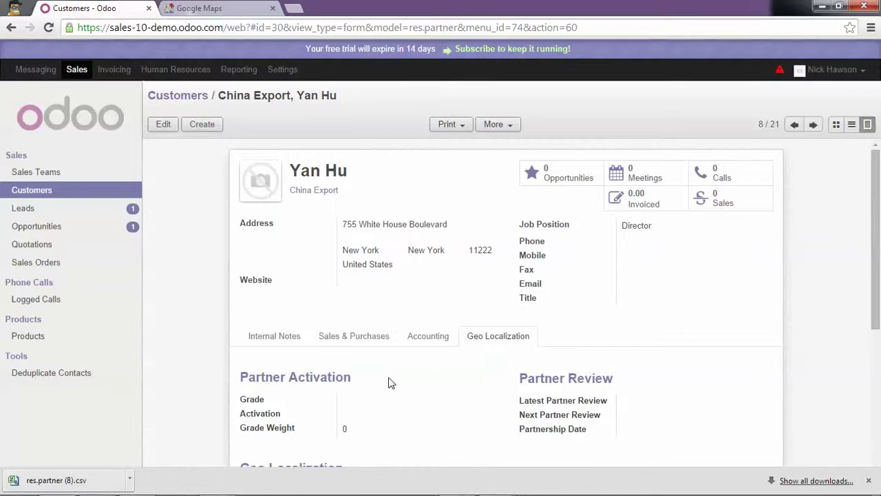
# Show the customers in list view and select all 21 of them.
pyautogui.click(38, 196)
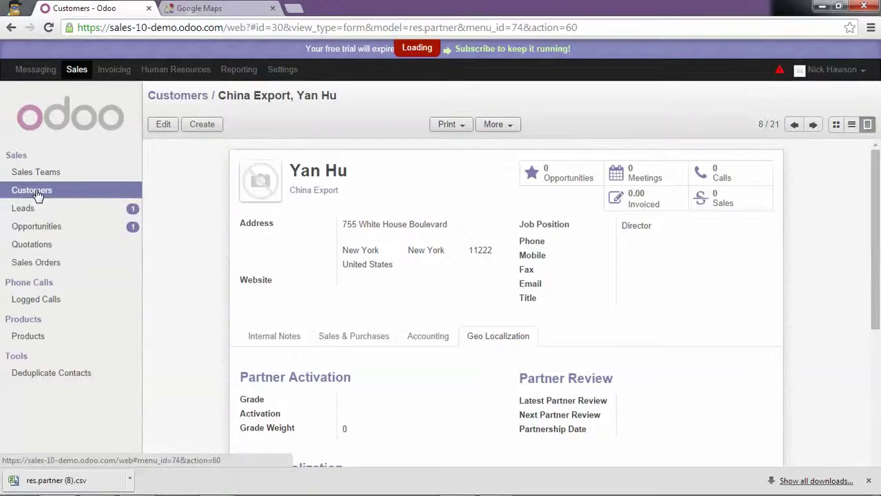
pyautogui.click(851, 124)
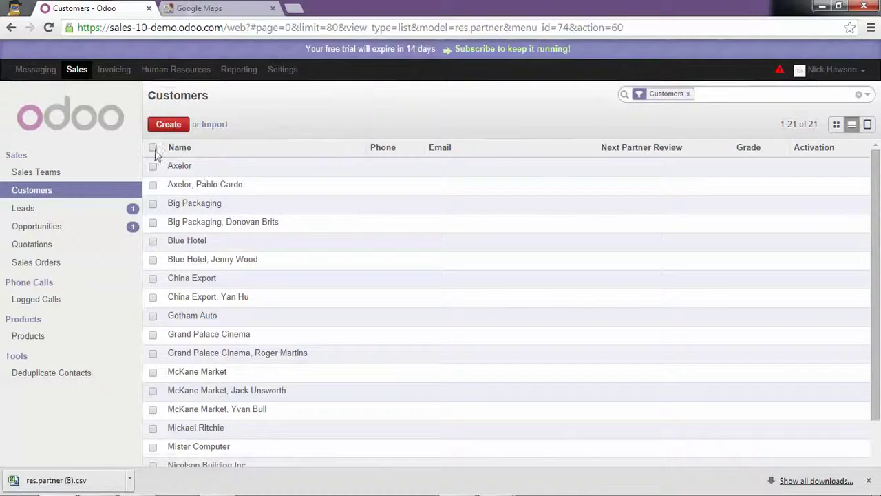
pyautogui.click(152, 147)
pyautogui.click(497, 124)
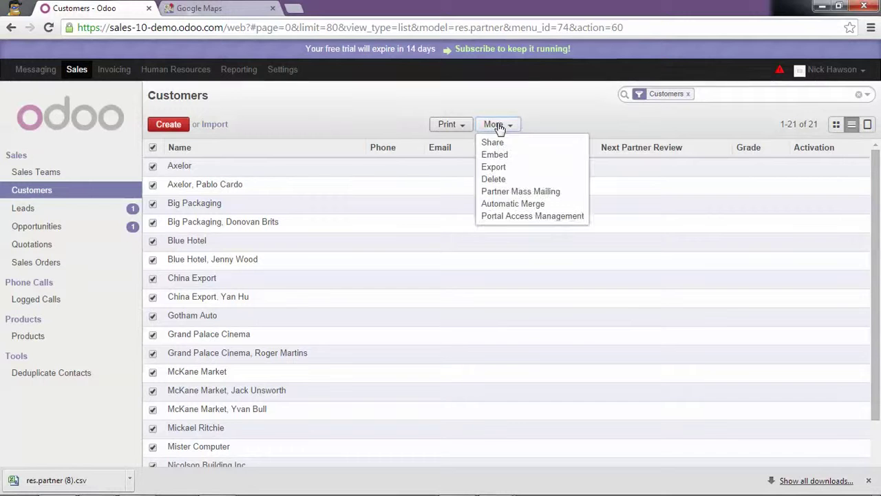
# Export Name, Geo Latitude and Geo Longitude to res.partner.csv, then close the export wizard.
pyautogui.click(494, 167)
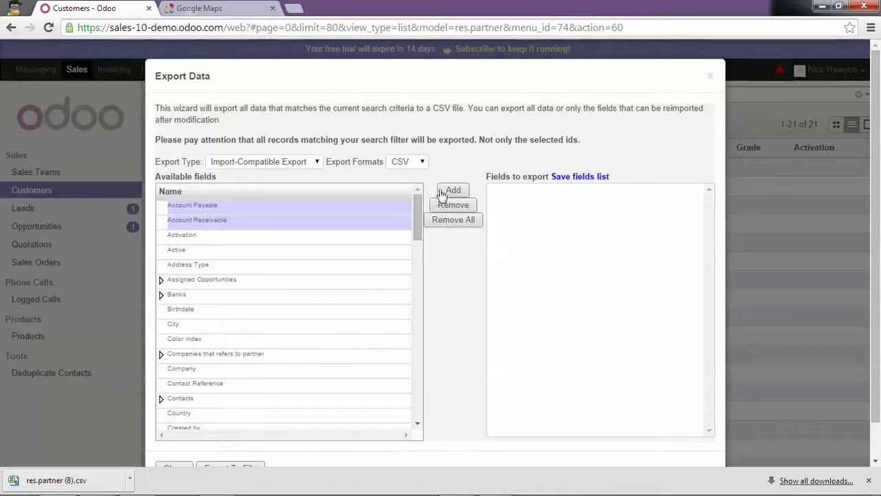
pyautogui.moveTo(420, 212); pyautogui.dragTo(412, 274)
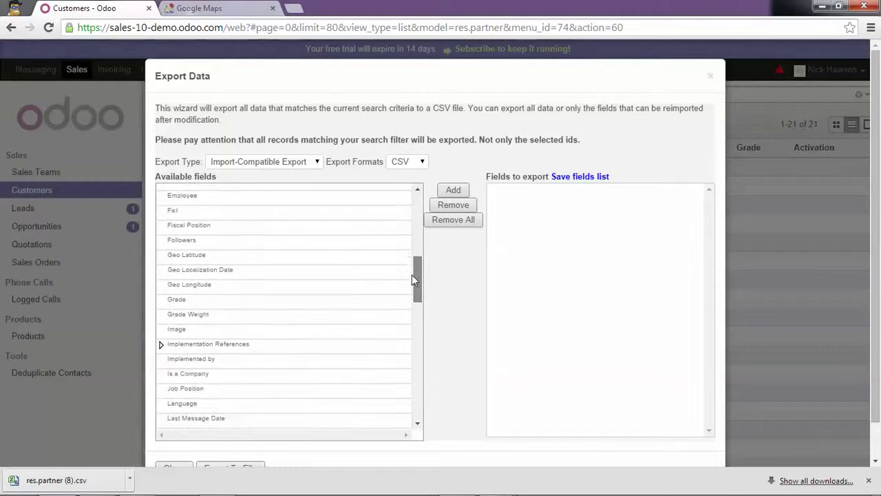
pyautogui.moveTo(411, 275); pyautogui.dragTo(409, 317)
pyautogui.doubleClick(183, 368)
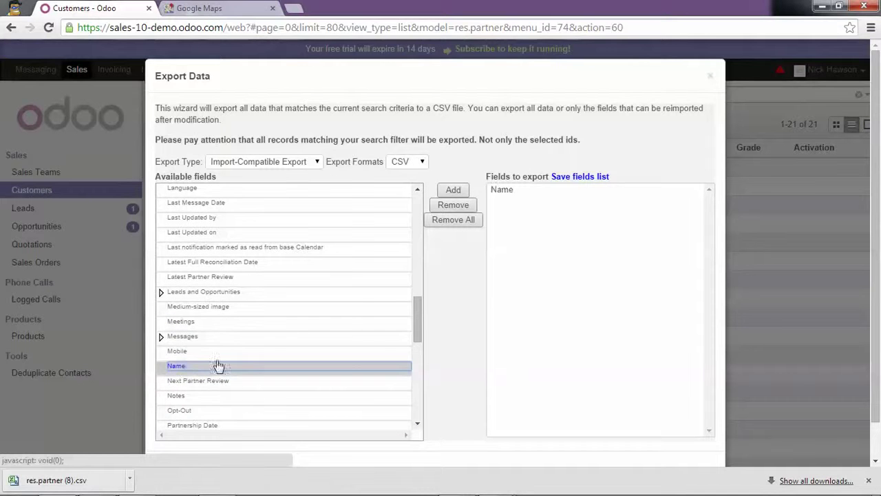
pyautogui.moveTo(414, 319); pyautogui.dragTo(418, 273)
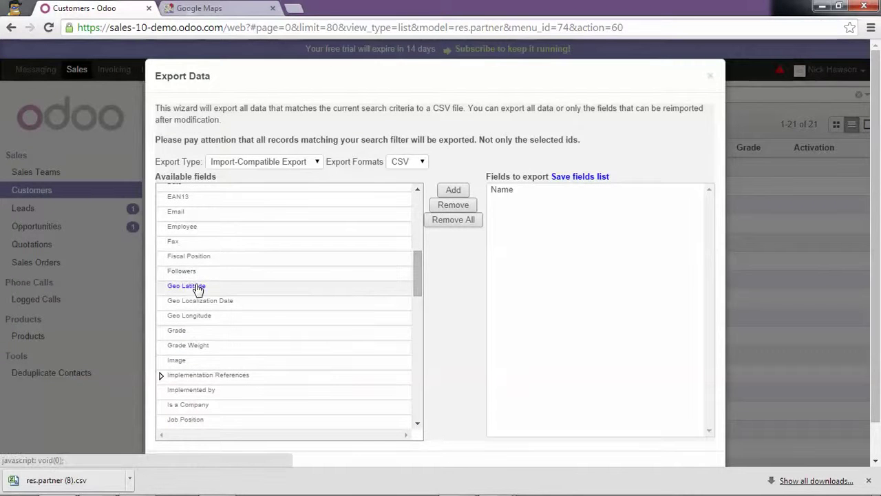
pyautogui.doubleClick(198, 287)
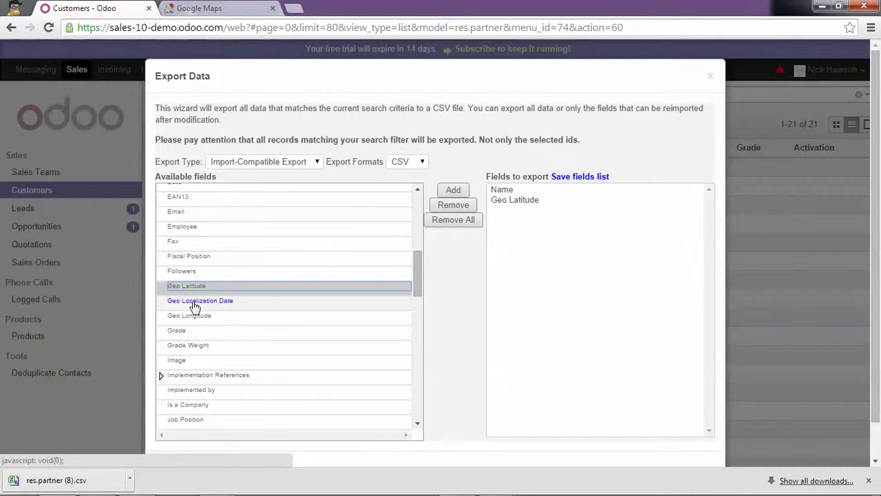
pyautogui.doubleClick(196, 318)
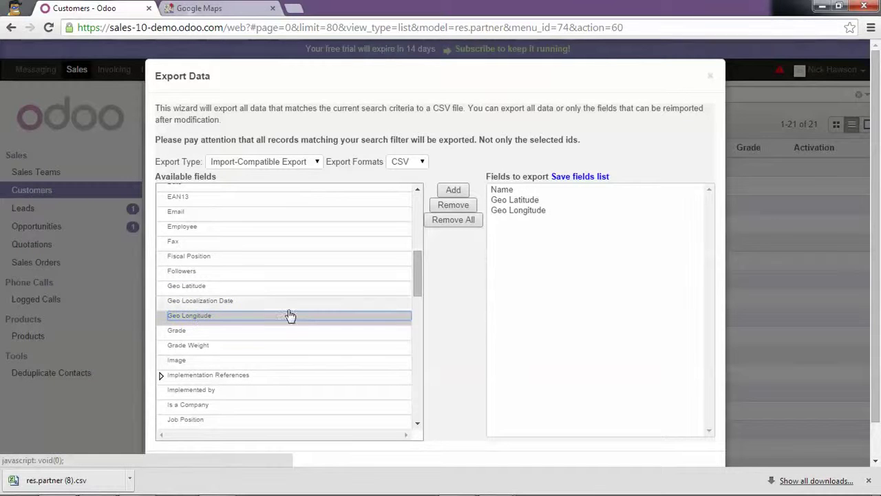
pyautogui.scroll(-2, 475, 300)
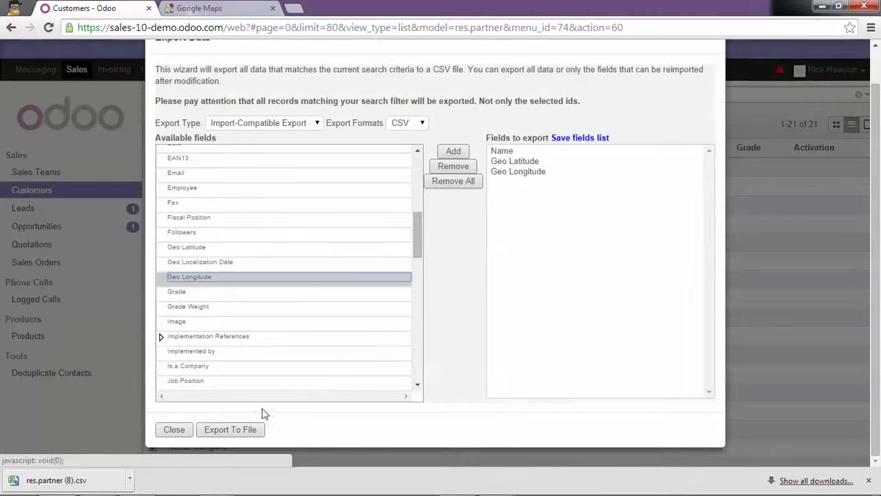
pyautogui.click(236, 428)
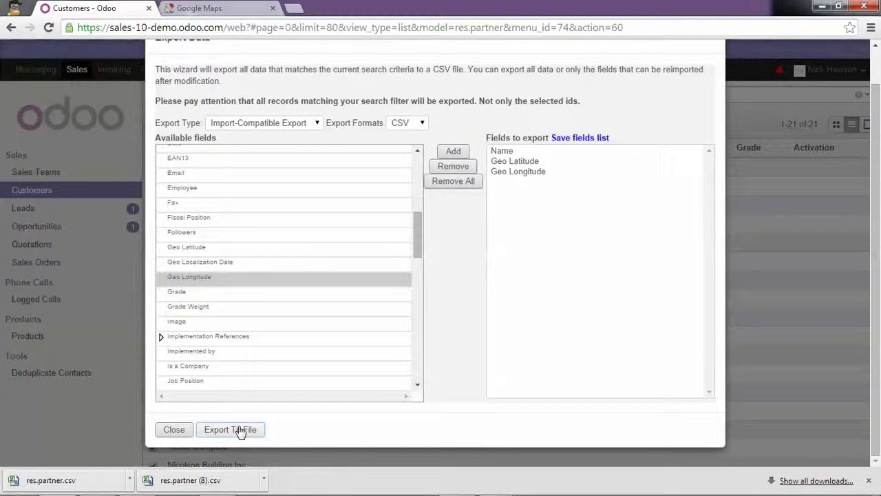
pyautogui.click(180, 429)
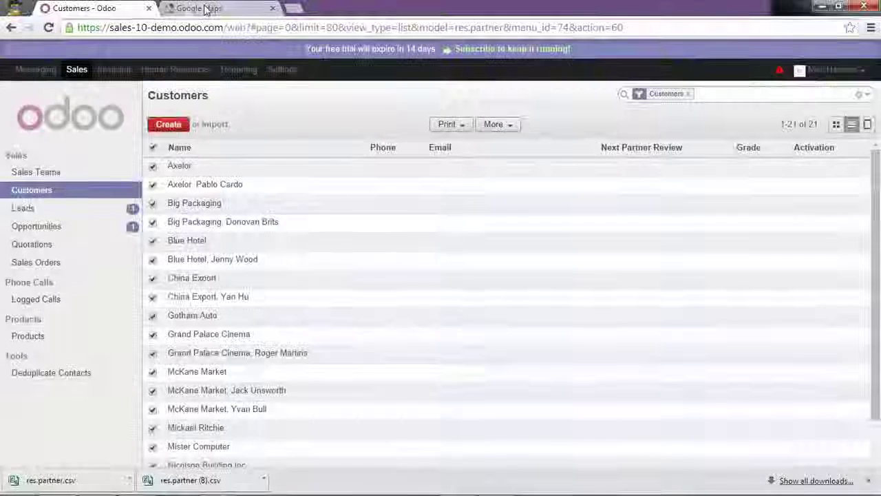
# Switch to Google Maps and go to My maps via the search suggestions.
pyautogui.click(205, 9)
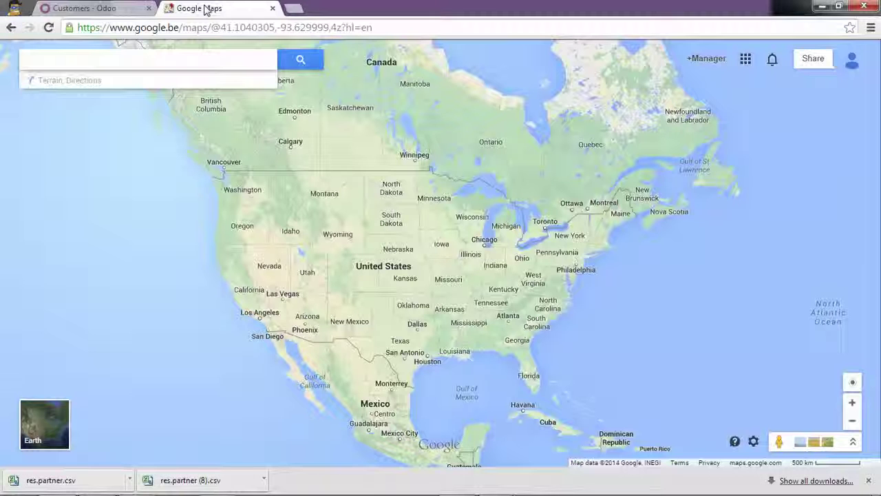
pyautogui.click(174, 61)
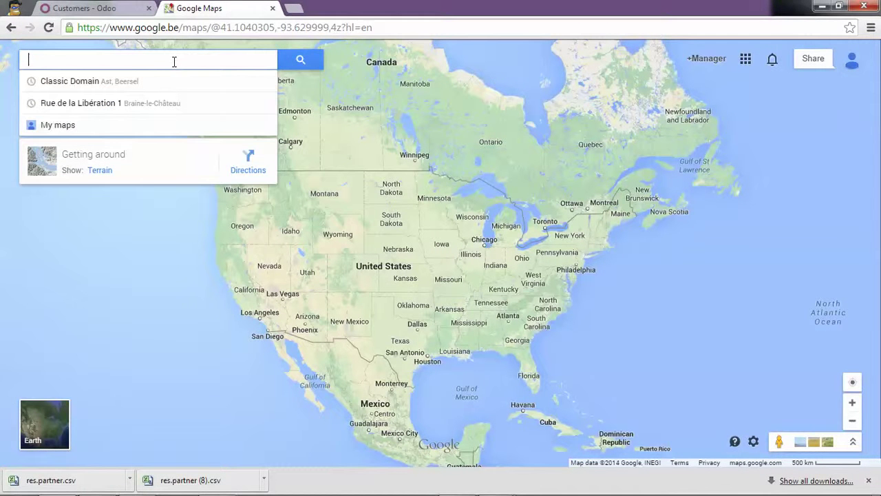
pyautogui.click(59, 124)
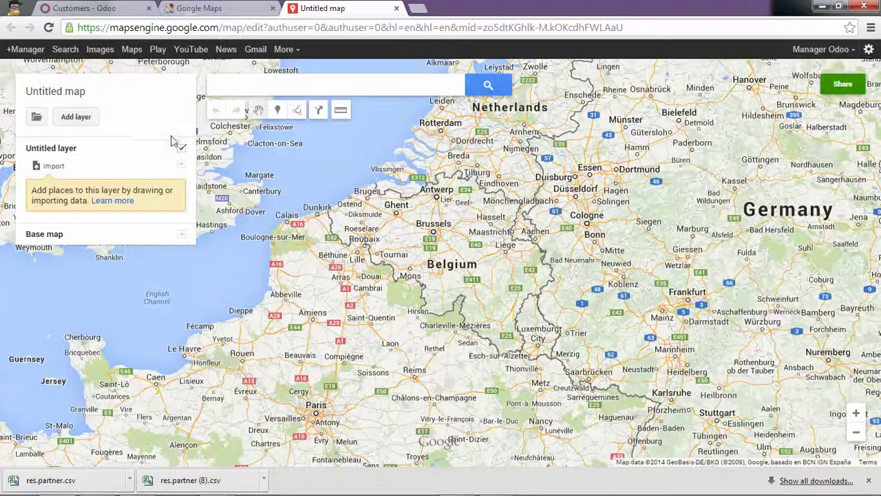
# Import res.partner.csv from the CRM folder into the map's untitled layer.
pyautogui.click(54, 167)
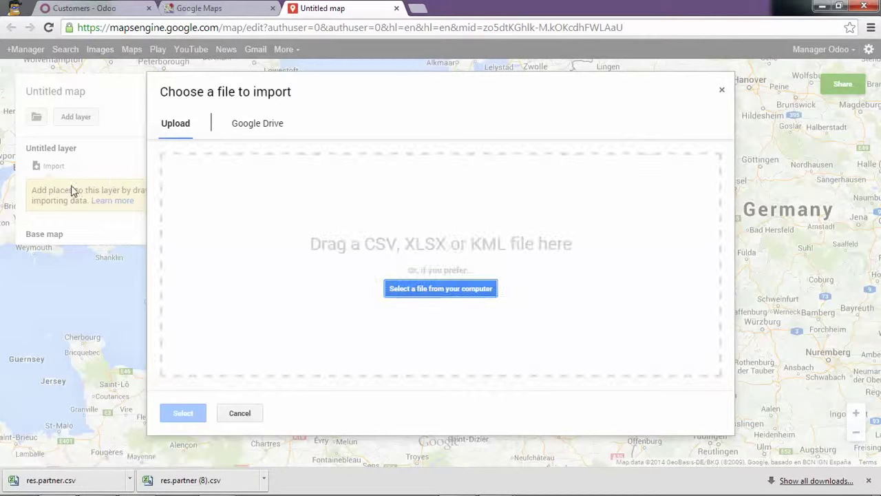
pyautogui.click(472, 292)
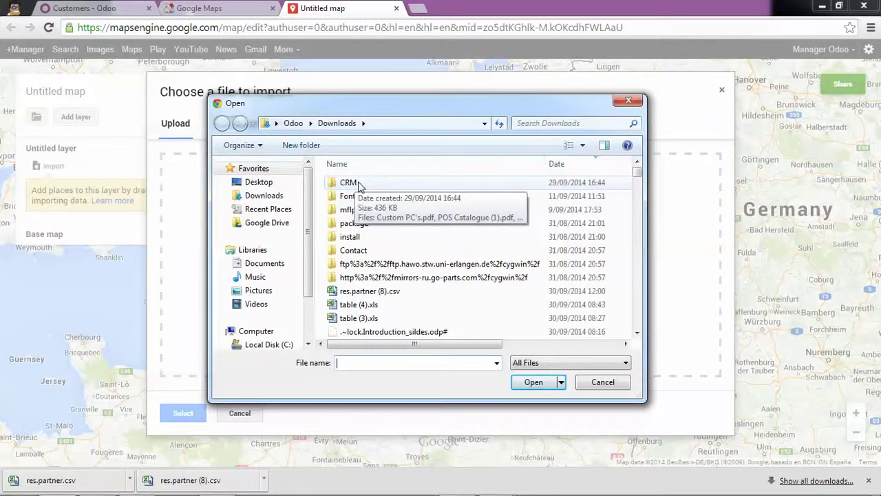
pyautogui.doubleClick(358, 186)
pyautogui.doubleClick(364, 225)
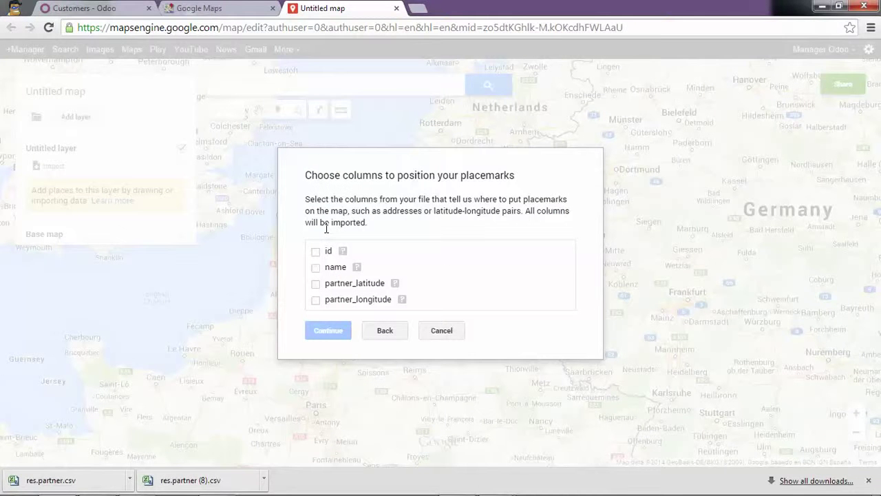
# Place markers by partner_latitude and partner_longitude, title them by name, and finish.
pyautogui.click(316, 284)
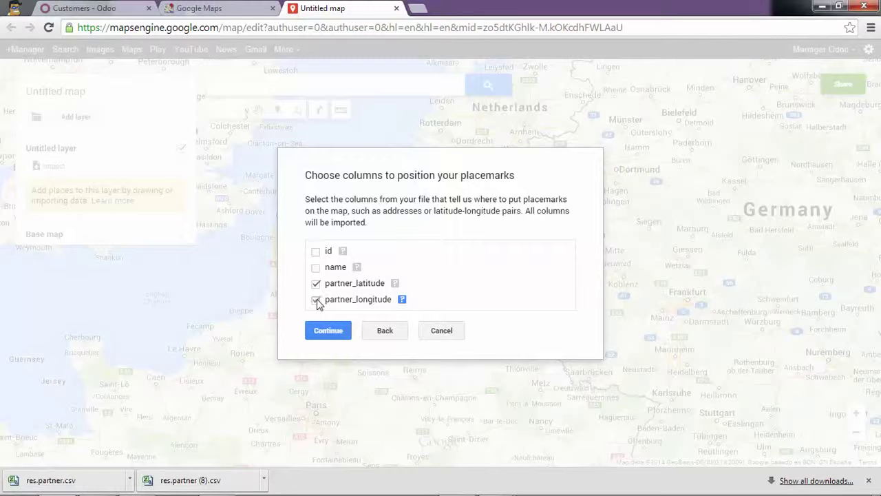
pyautogui.click(329, 332)
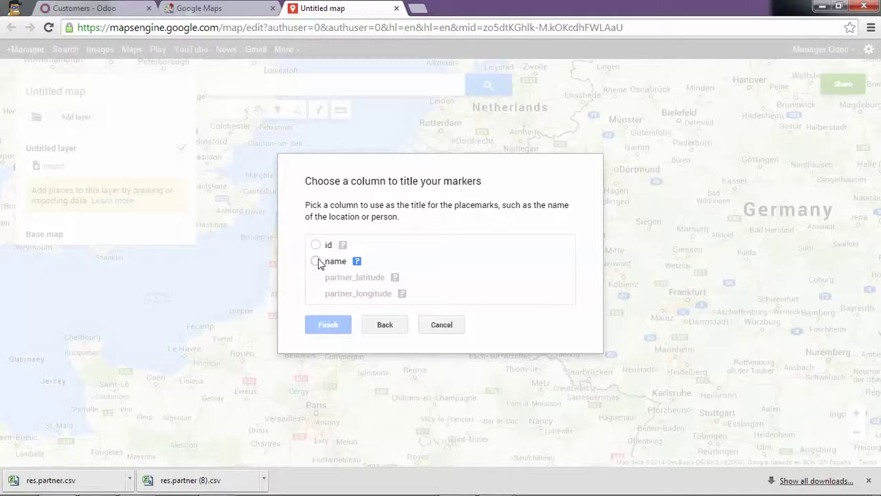
pyautogui.click(316, 261)
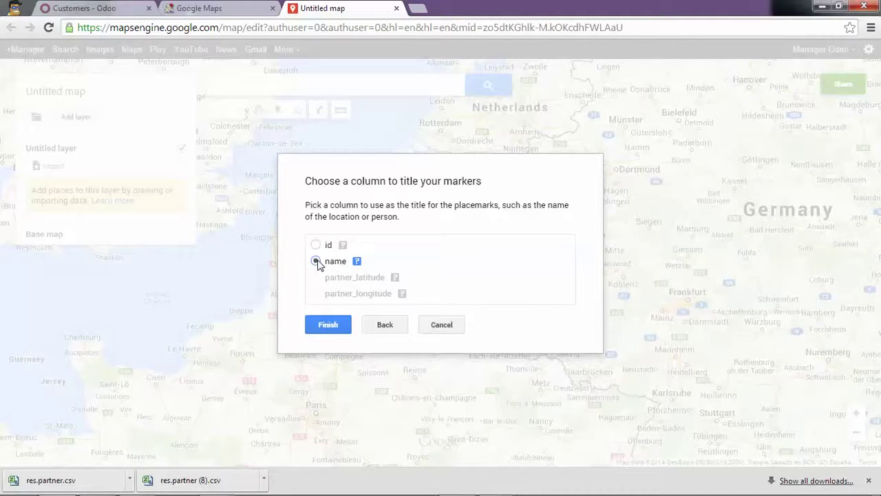
pyautogui.click(330, 327)
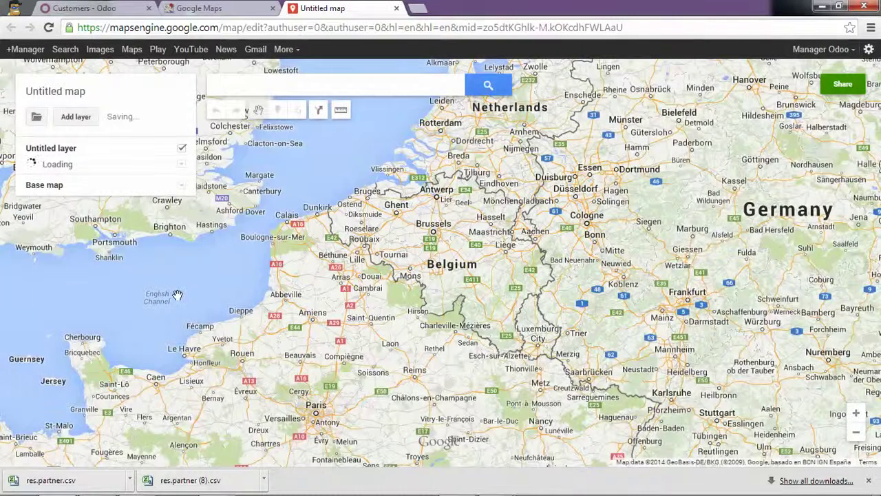
# Zoom out and pan the map to the customer markers around New York.
pyautogui.scroll(-2, 176, 293)
pyautogui.scroll(-1, 176, 293)
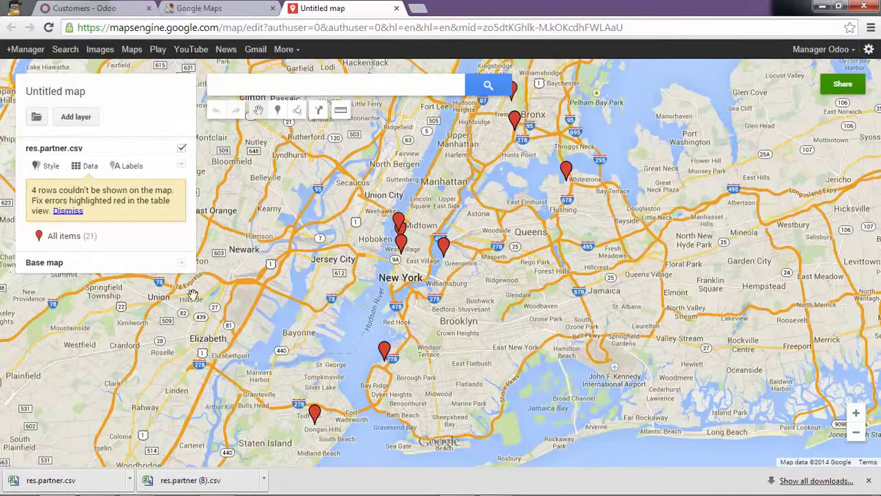
pyautogui.moveTo(409, 184)
pyautogui.mouseDown()
pyautogui.moveTo(376, 212)
pyautogui.moveTo(356, 248)
pyautogui.mouseUp()
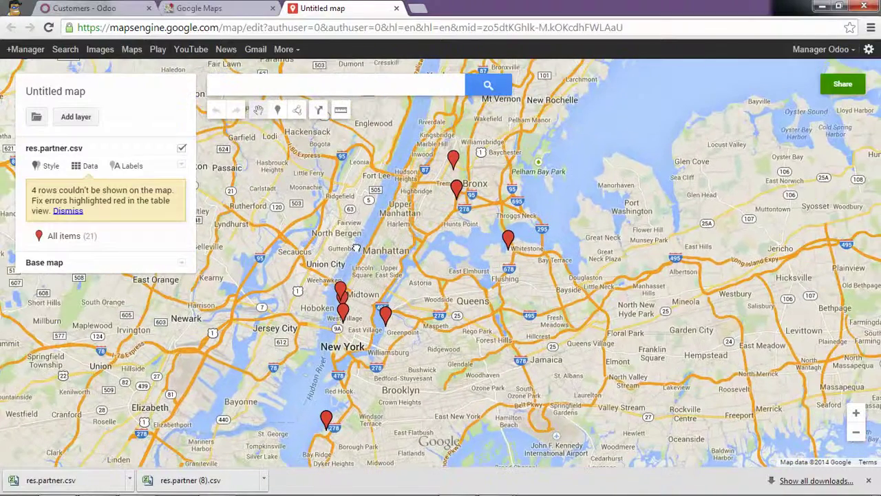
# Check the popups of four customers, including Nicolson Building Inc. and Mister Computer.
pyautogui.click(457, 189)
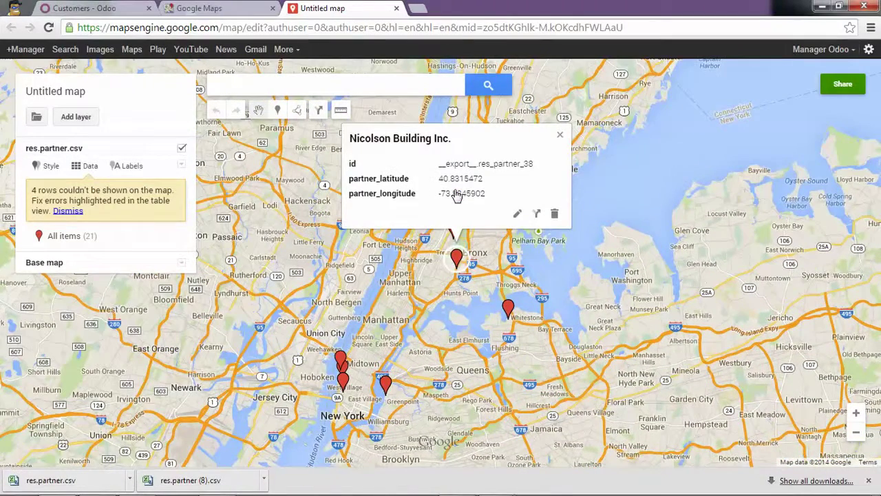
pyautogui.click(509, 312)
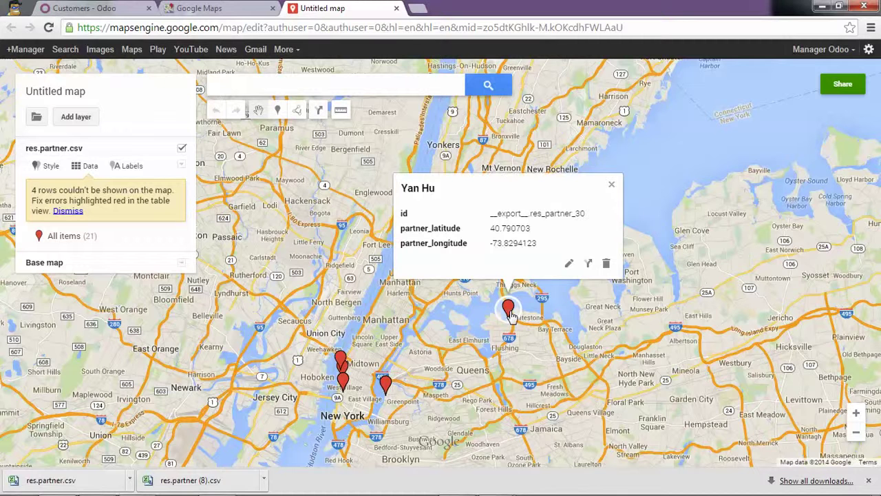
pyautogui.click(342, 362)
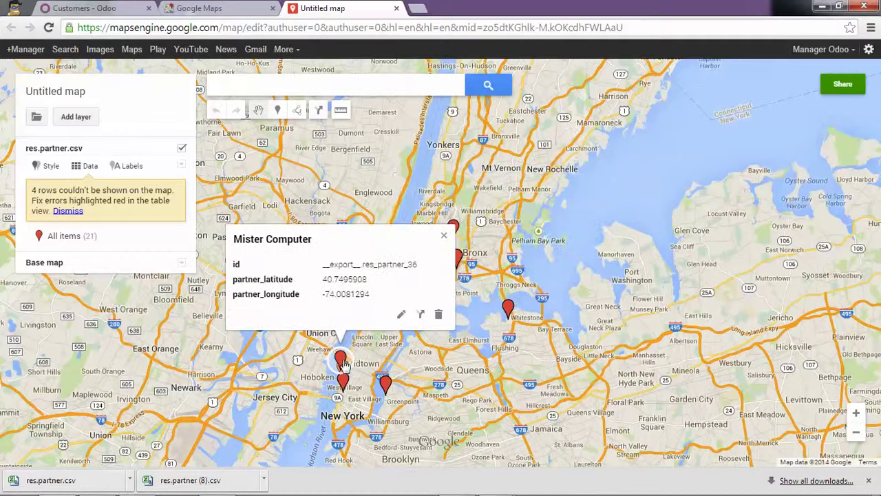
pyautogui.click(343, 378)
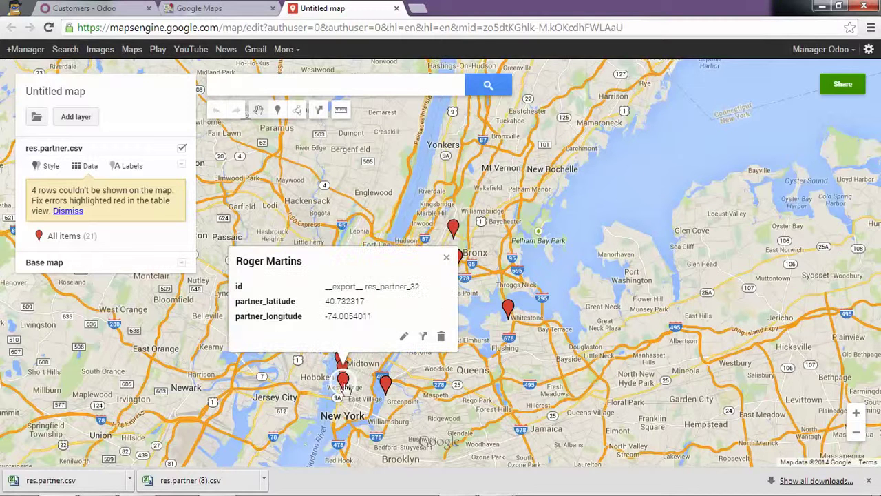
pyautogui.click(485, 332)
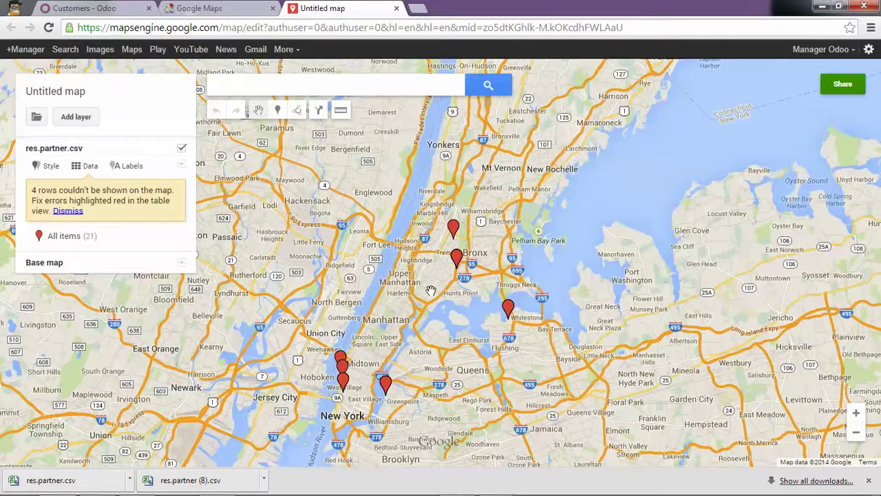